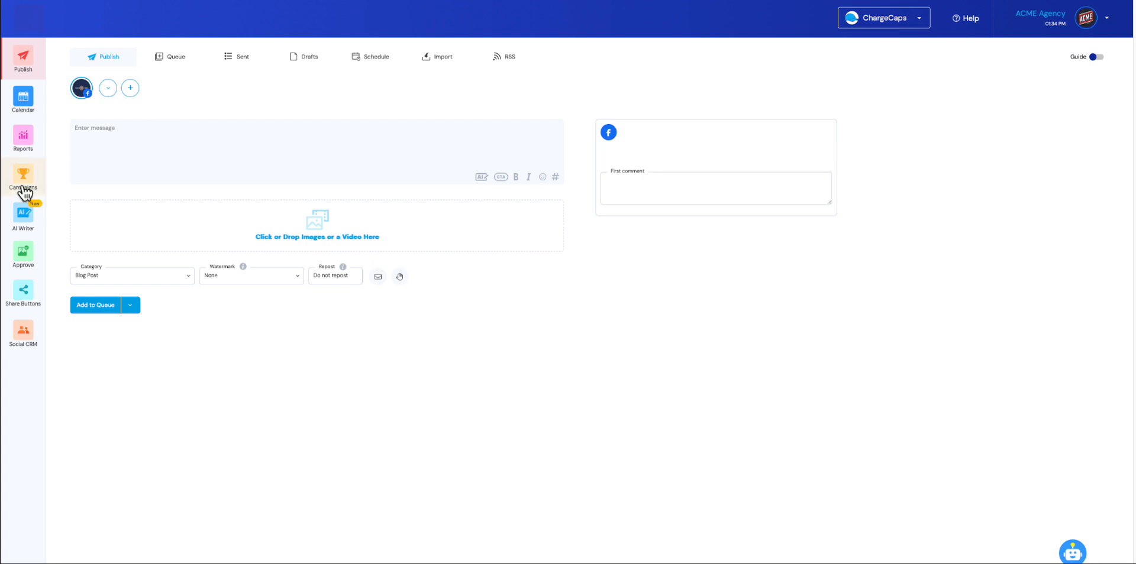
Start the AI Writer for social media content and open its company profile.
click(26, 227)
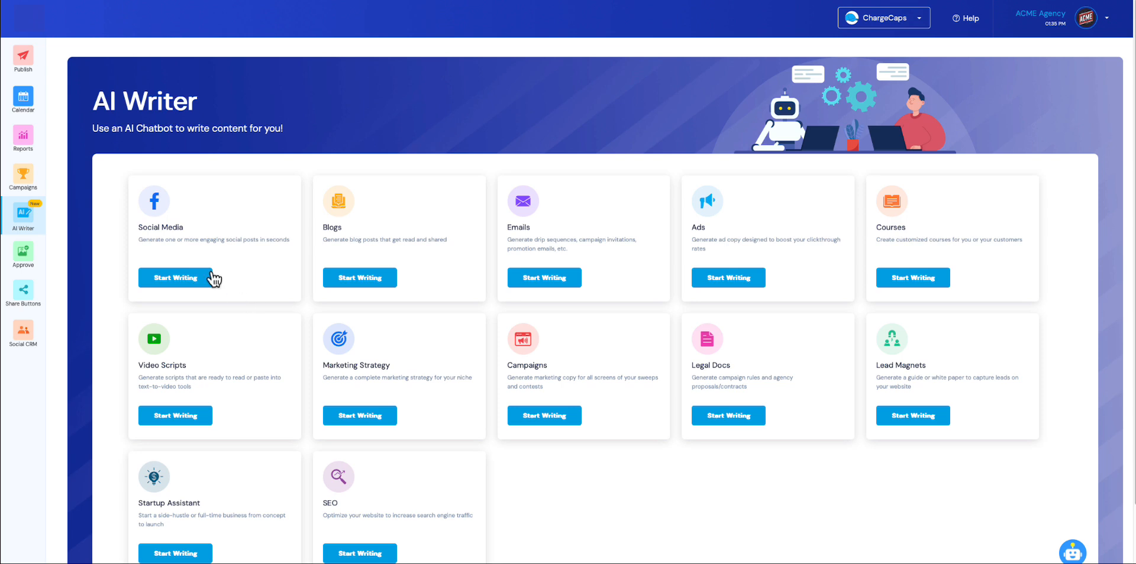
click(162, 283)
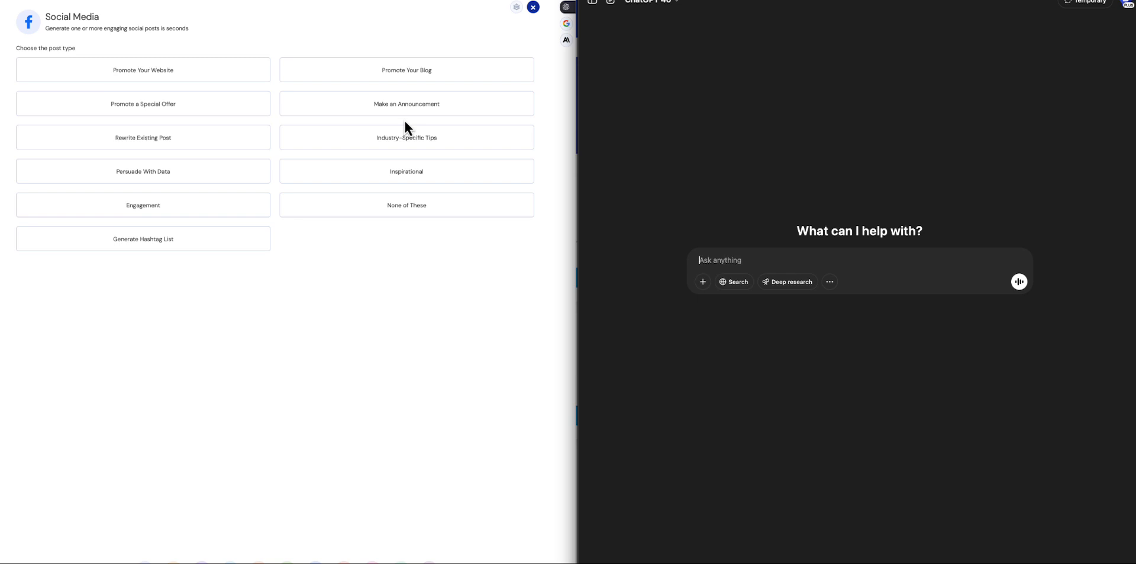
click(518, 8)
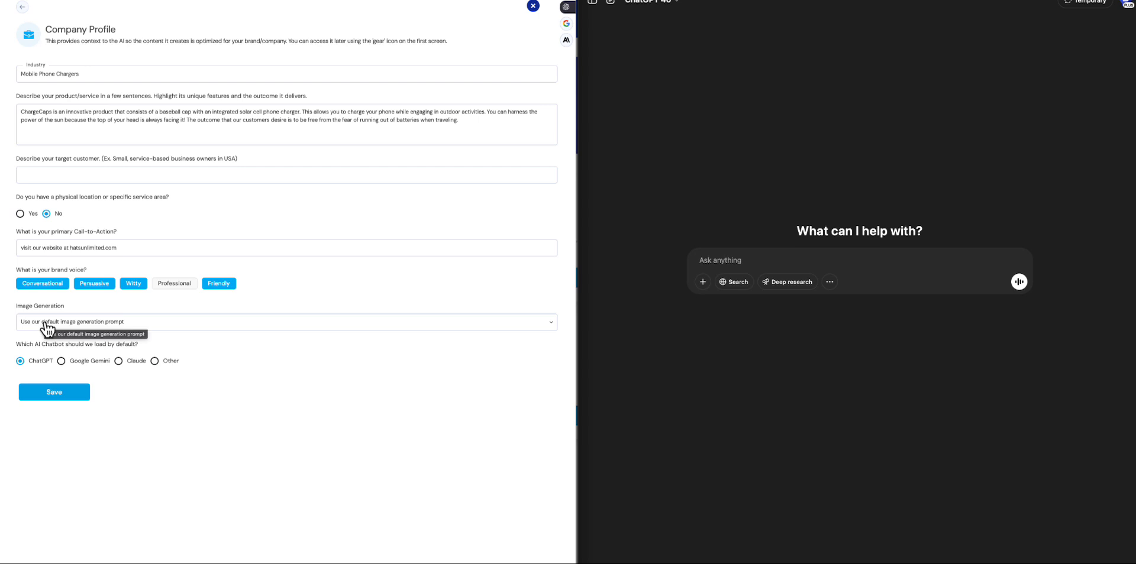
Try the custom image generation prompt option in the company profile, and switch back to the default prompt.
click(48, 328)
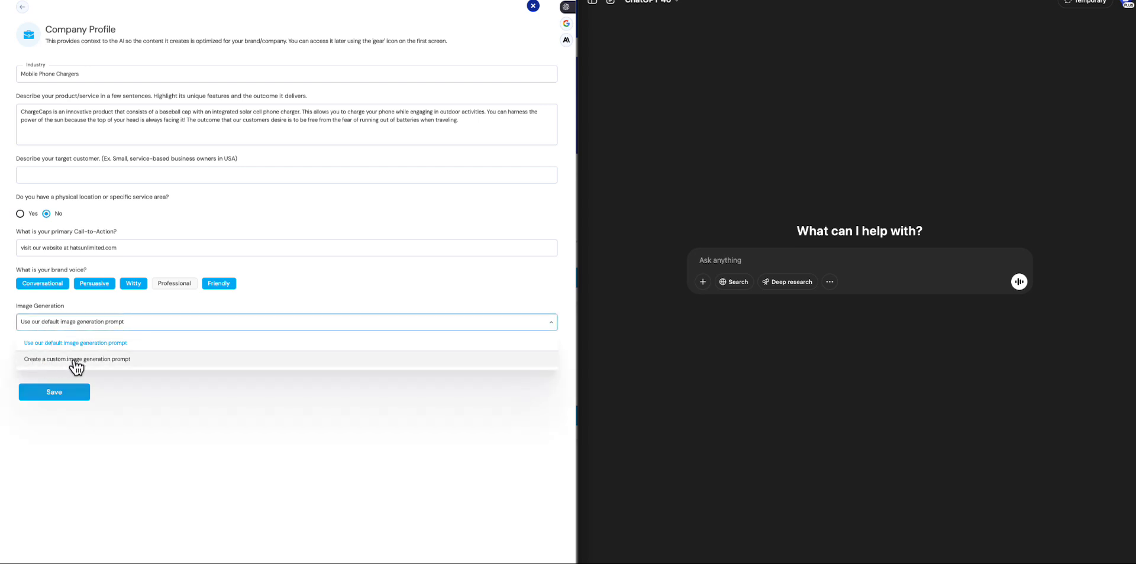
click(89, 361)
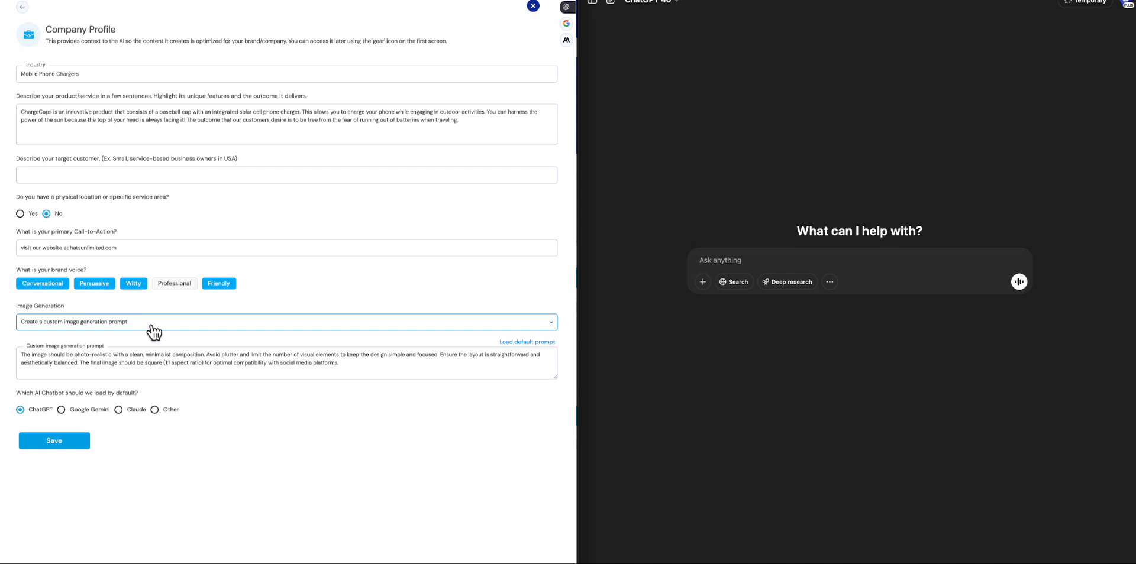
click(153, 324)
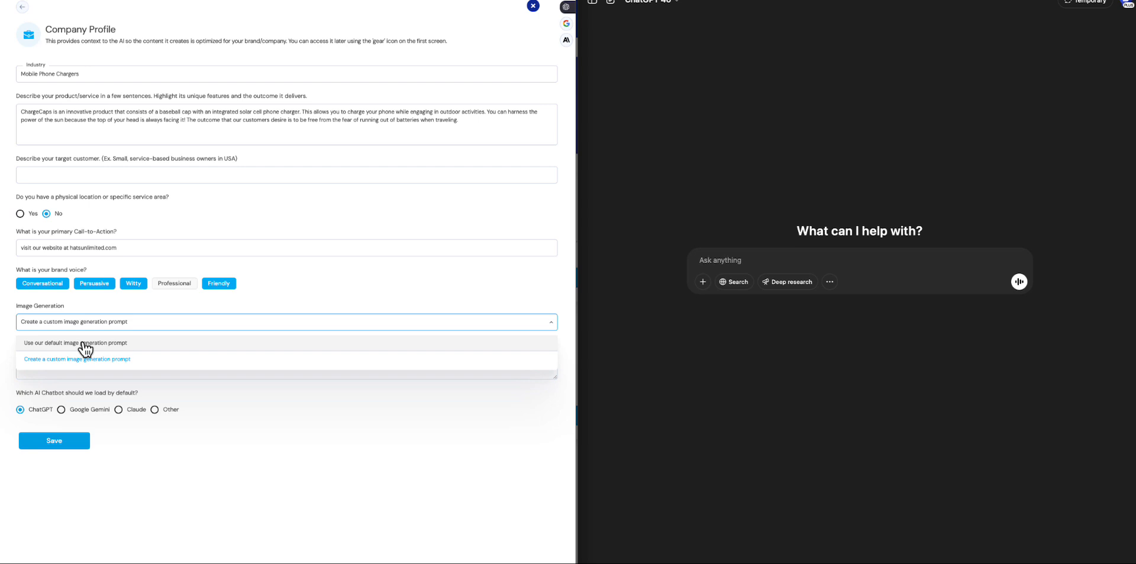
click(86, 346)
Save the company profile and generate an Industry-Specific Tips chatbot prompt for 2 posts.
click(59, 392)
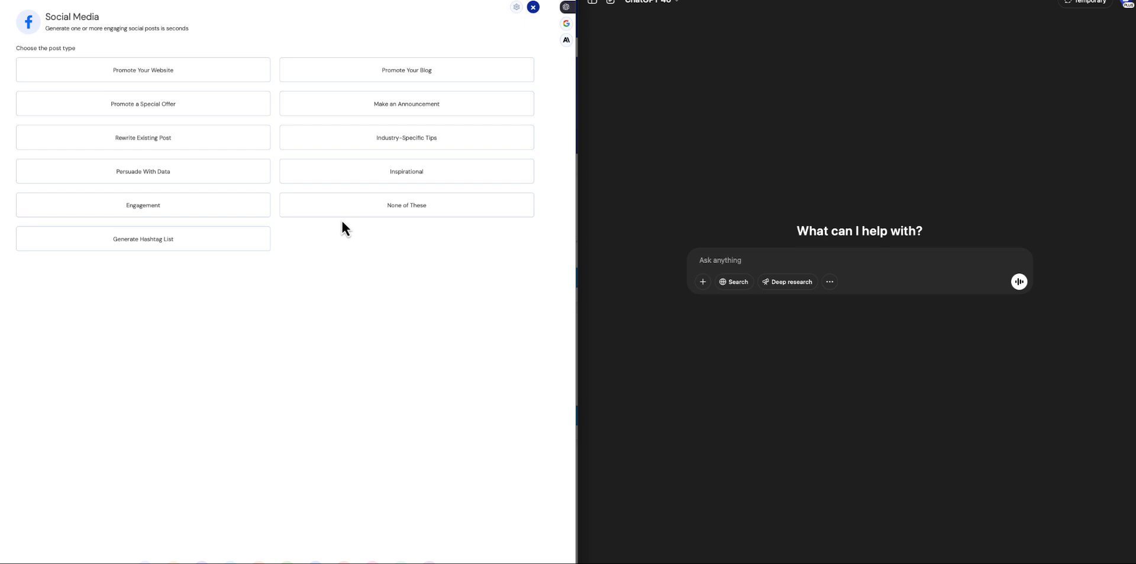
click(416, 142)
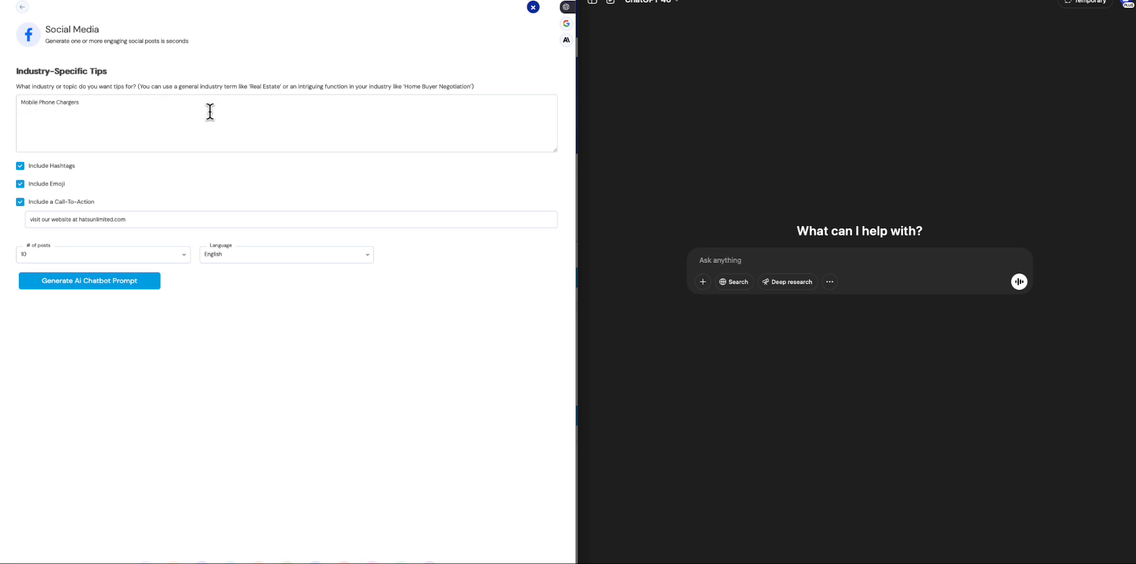
click(51, 259)
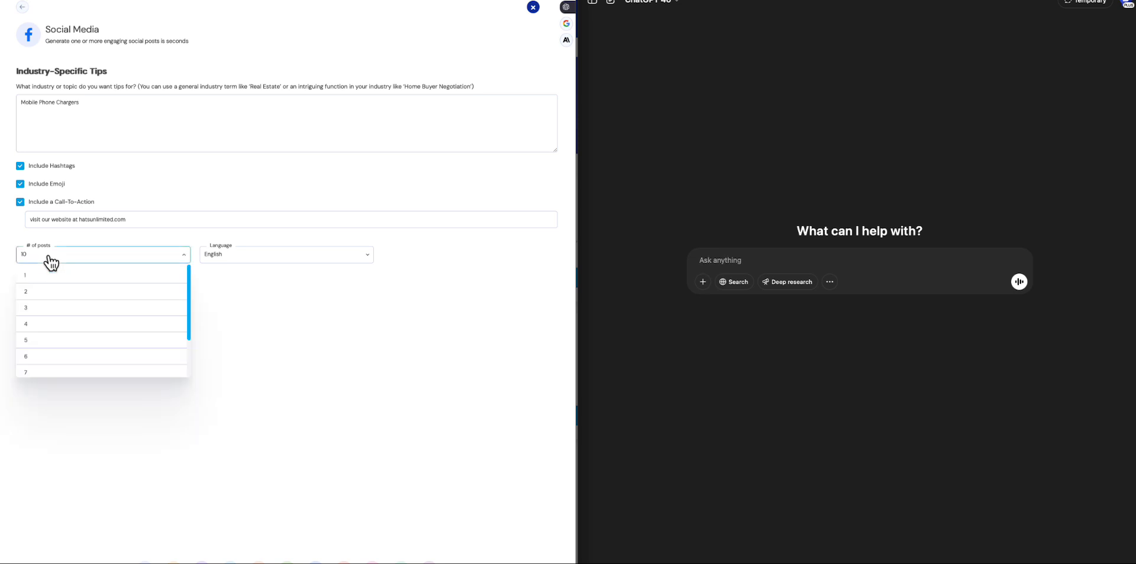
click(39, 296)
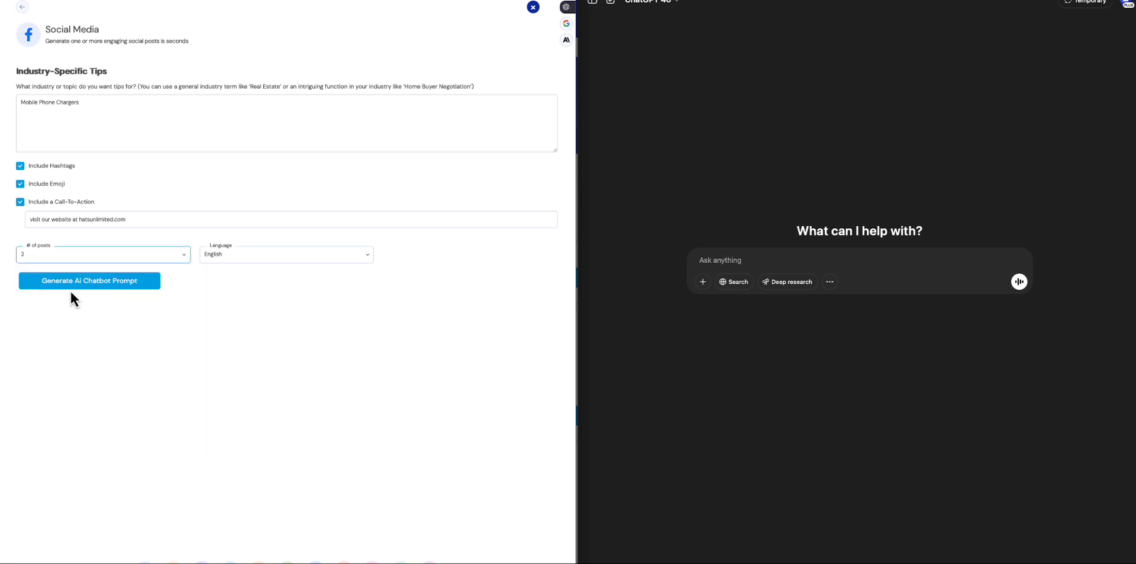
click(86, 287)
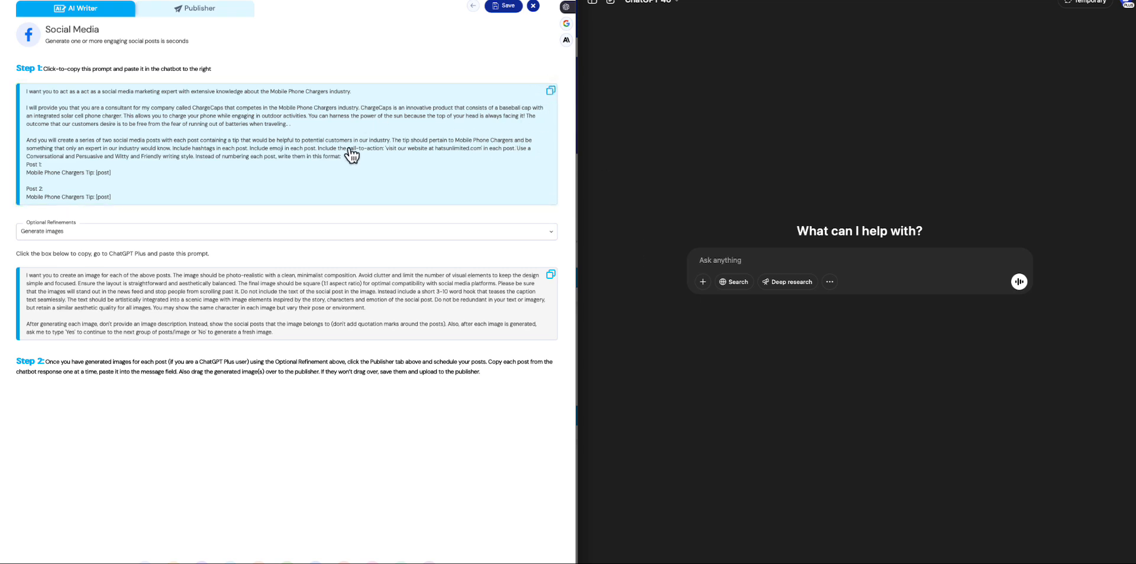
Send the generated tips prompt to ChatGPT and review the posts it writes.
click(796, 262)
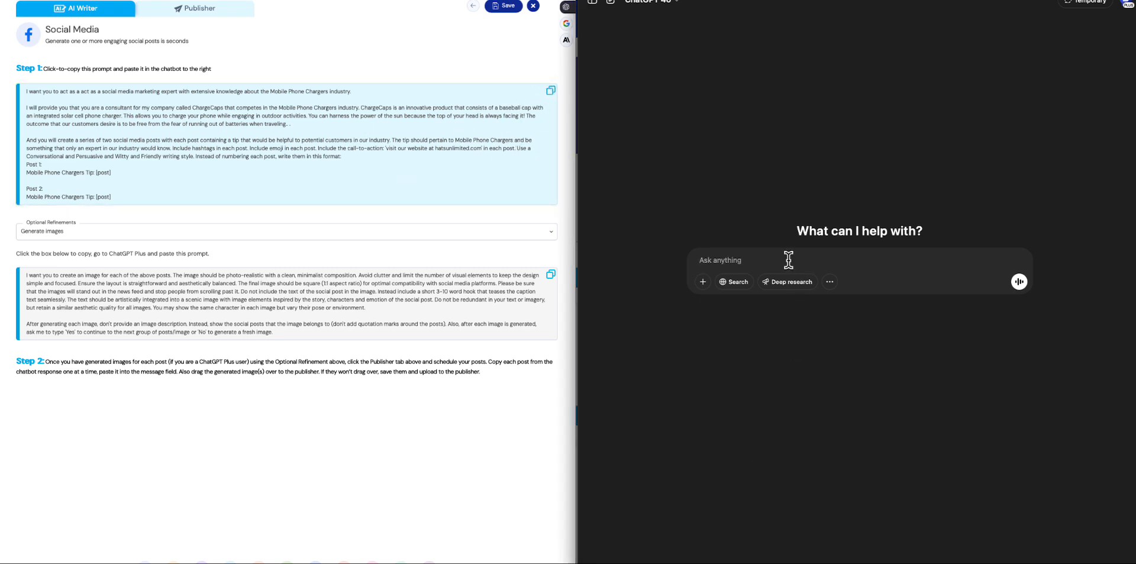
text(I want you to act as a act as a social media marketing expert with extensive knowledge about the Mobile Phone Chargers industry.  I will provide you that you are a consultant for my  company called ChargeCaps that competes in the Mobile Phone Chargers industry. ChargeCaps is an innovative product that consists of a baseball cap with an integrated solar cell phone charger. This allows you to charge your phone while engaging in outdoor activities. You can harness the power of the sun because the top of your head is always facing it! The outcome that our customers desire is to be free from the fear of running out of batteries when traveling.. .  And you will create a series of two social media posts with each post containing a tip that would be helpful to potential customers in our industry. The tip should pertain to Mobile Phone Chargers and be something that only an expert in our industry would know. Include hashtags in each post. Include emoji in each post. Include the call-to-action: 'visit our website at hatsunlimited.com' in each post. Use a Conversational and Persuasive and Witty and Friendly writing style. Instead of numbering each post, write them in this format: Post 1: Mobile Phone Chargers Tip: [post]  Post 2: Mobile Phone Chargers Tip: [post])
key(Return)
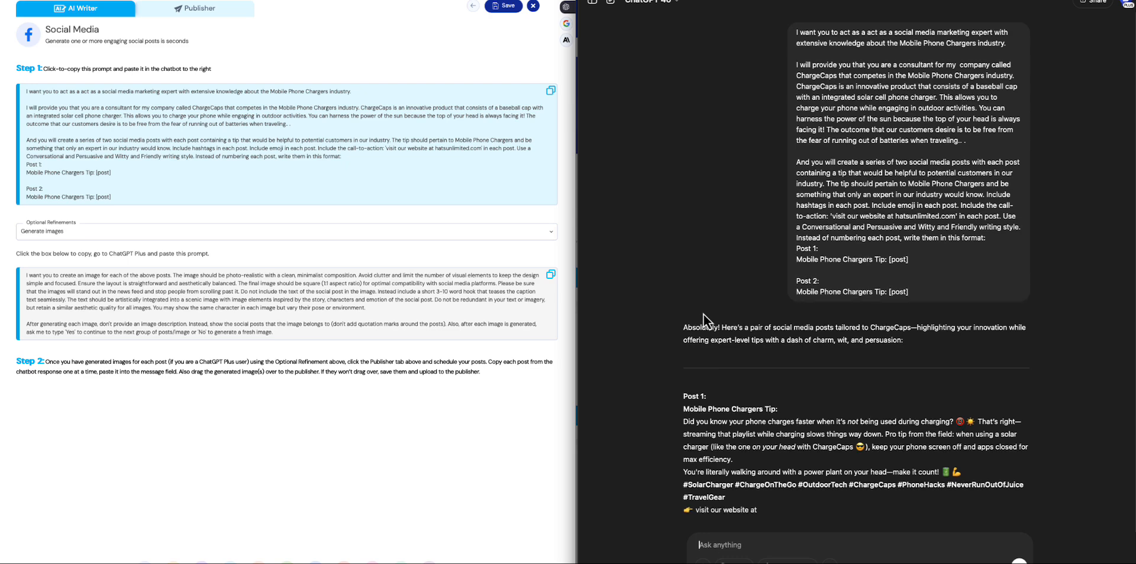
scroll(703, 313, up, 1)
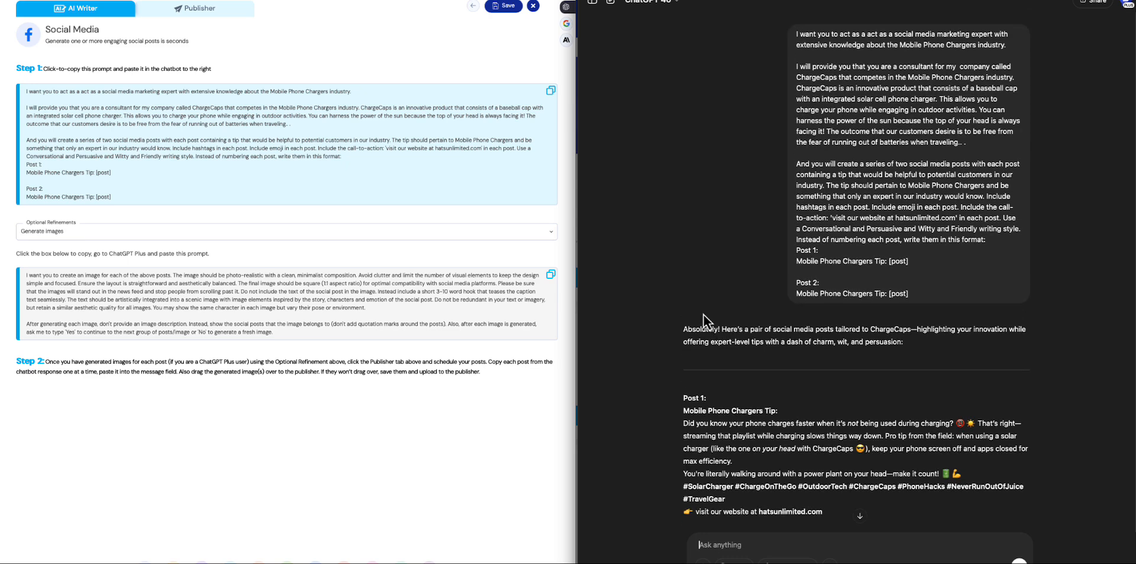
scroll(704, 312, down, 5)
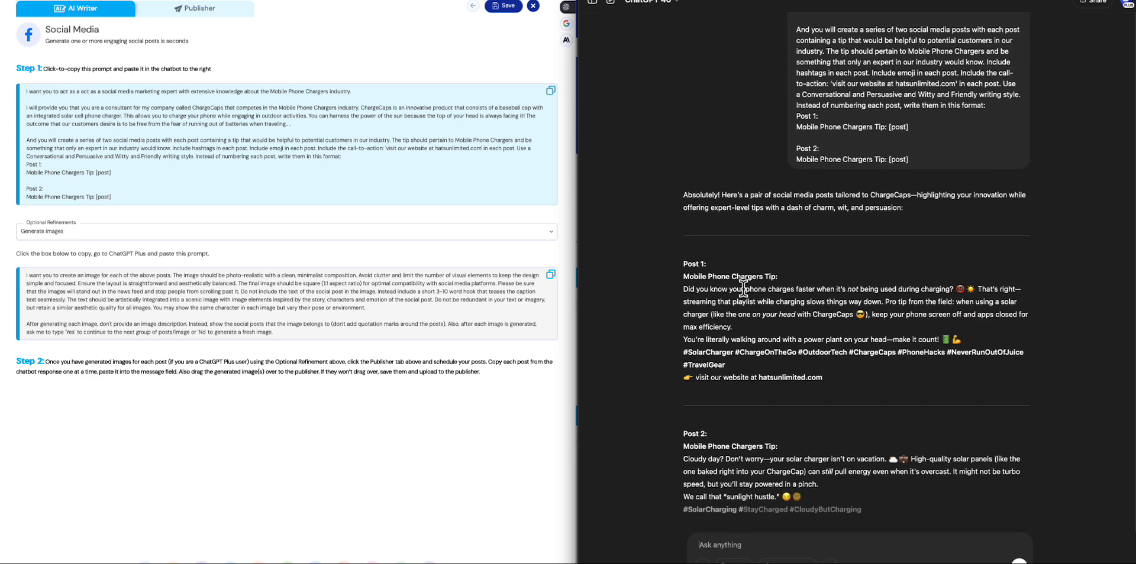
scroll(728, 287, up, 2)
scroll(723, 290, down, 3)
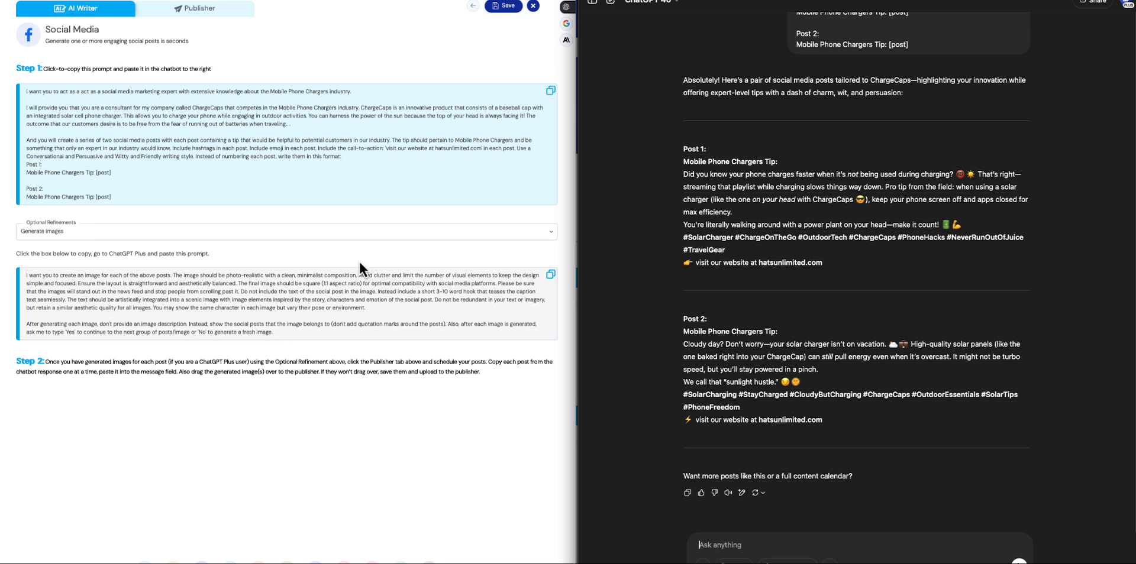
click(63, 232)
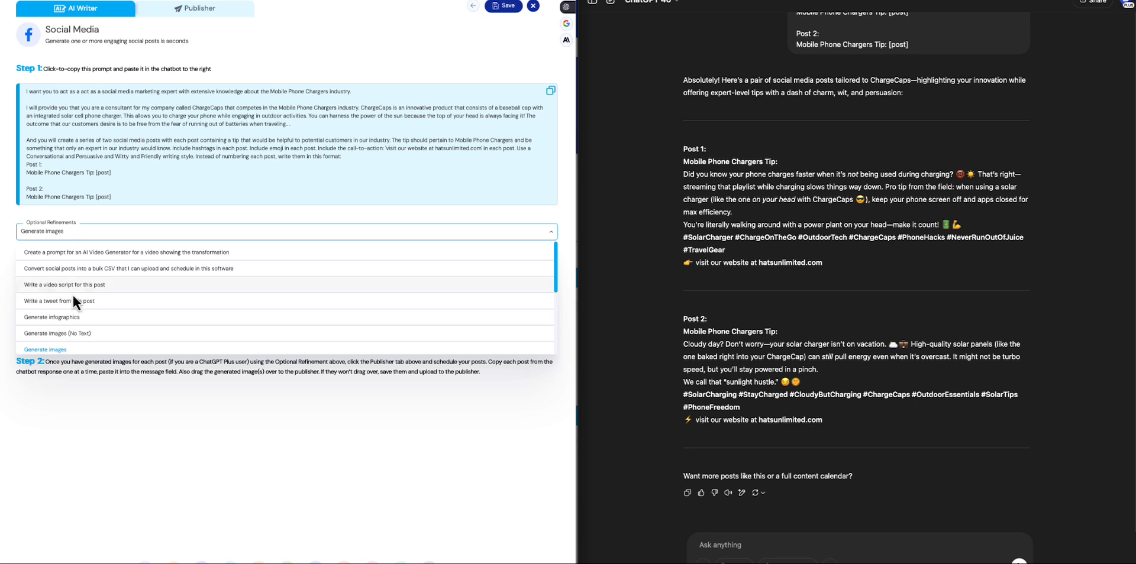
scroll(75, 292, down, 2)
scroll(76, 292, up, 2)
click(90, 211)
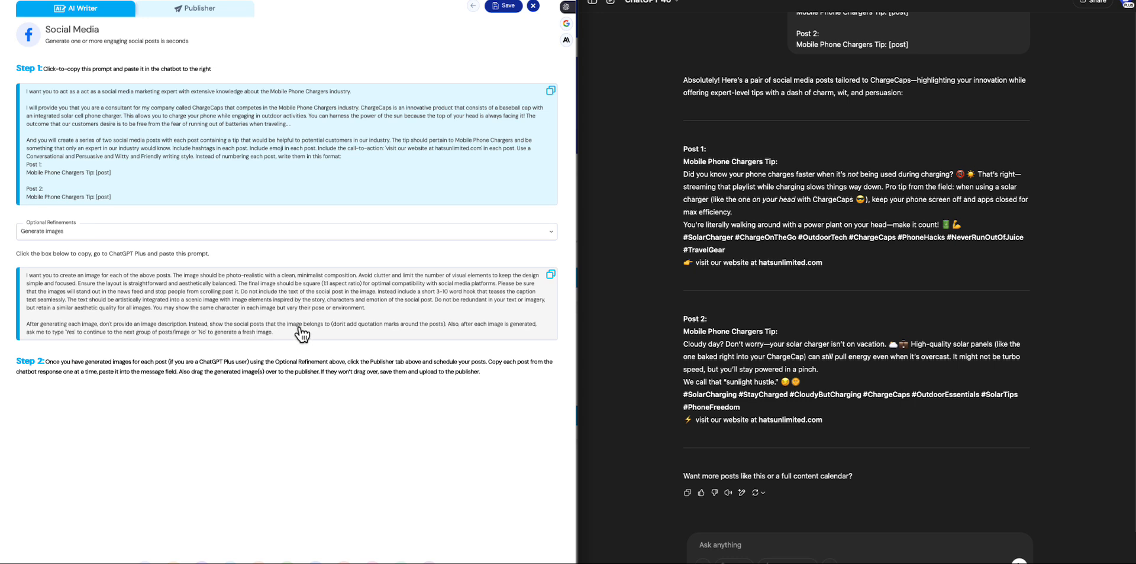
Copy the Generate images refinement prompt and send it to ChatGPT.
click(550, 277)
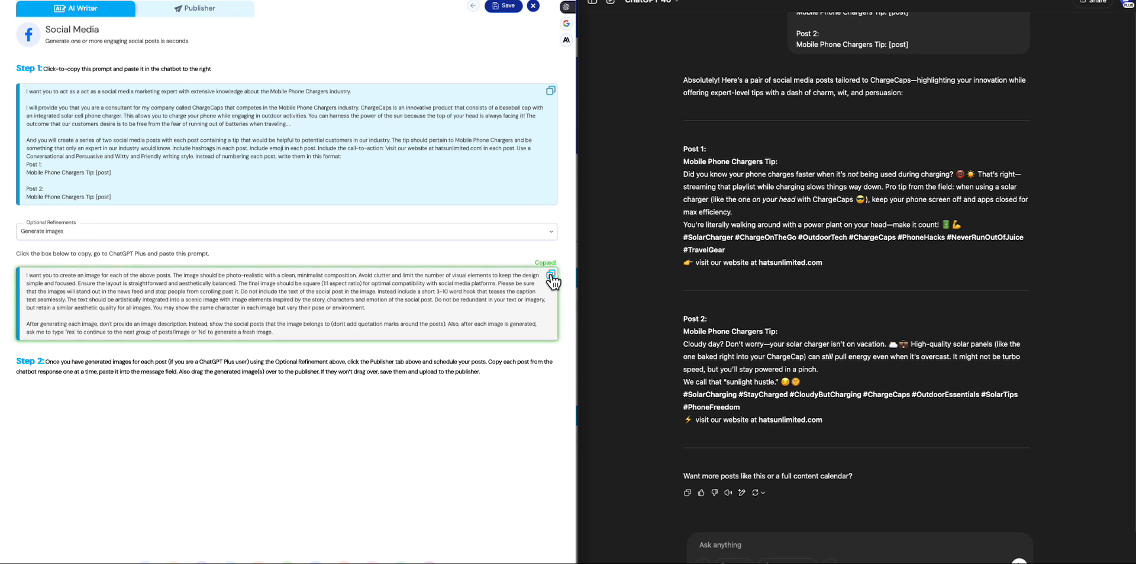
click(735, 546)
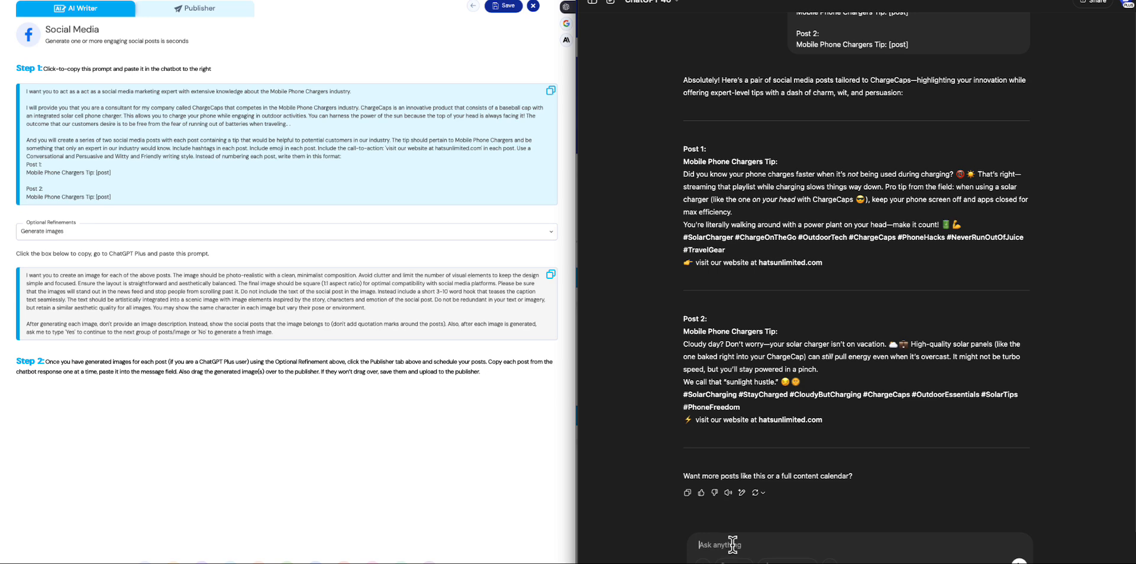
key(ctrl+v)
key(Return)
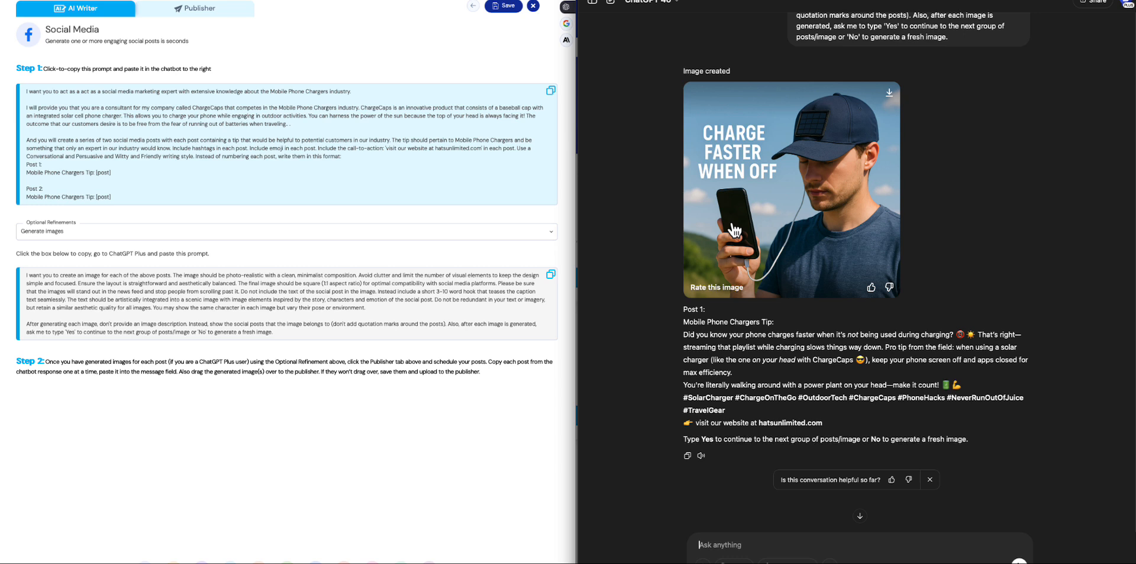
Attach the image ChatGPT generated for Post 1 to a new post in the Publisher.
click(199, 17)
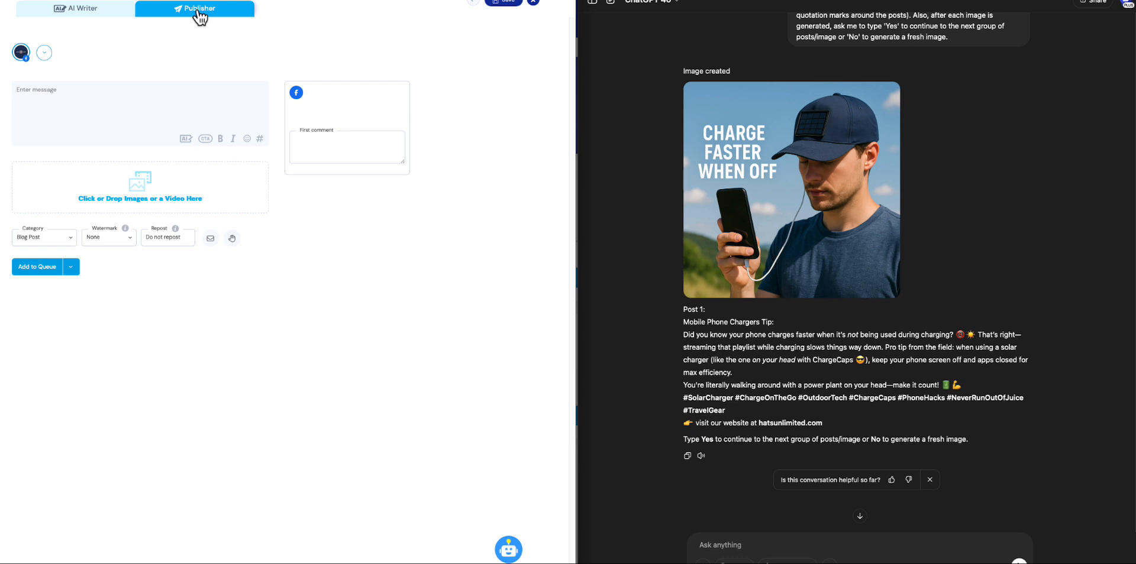
click(788, 177)
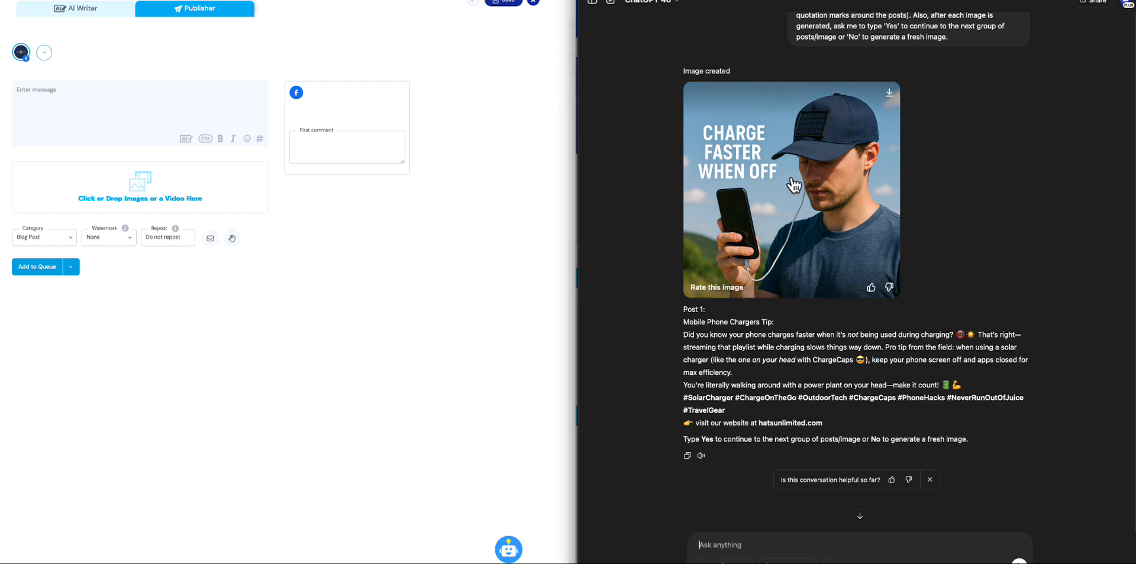
drag(787, 189, 136, 194)
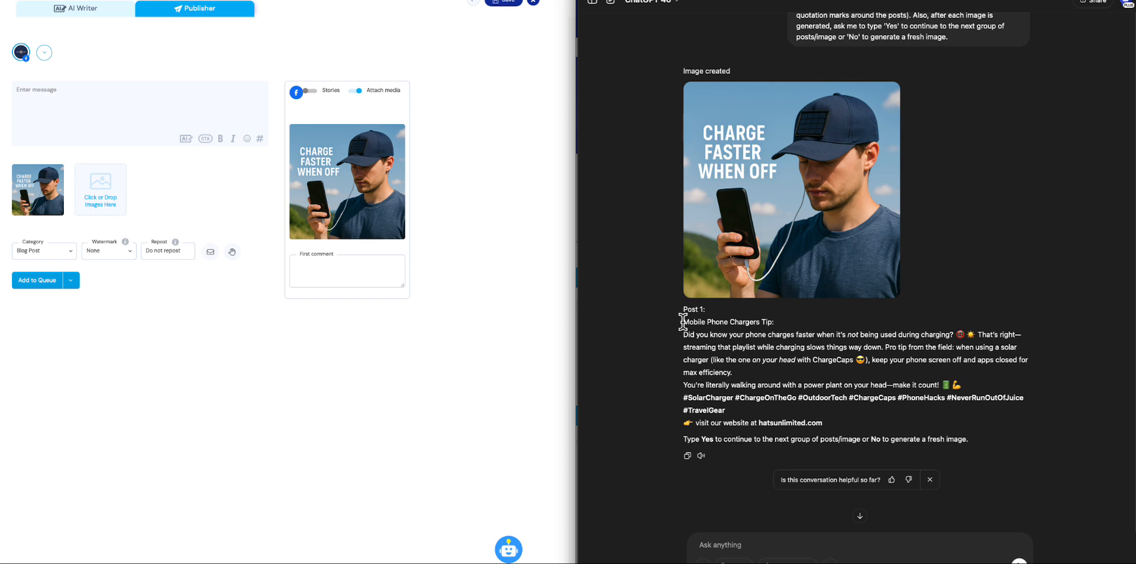
Copy the Post 1 text, from "Mobile Phone Chargers Tip:" through the website call-to-action, into the Publisher post's message.
drag(683, 322, 837, 428)
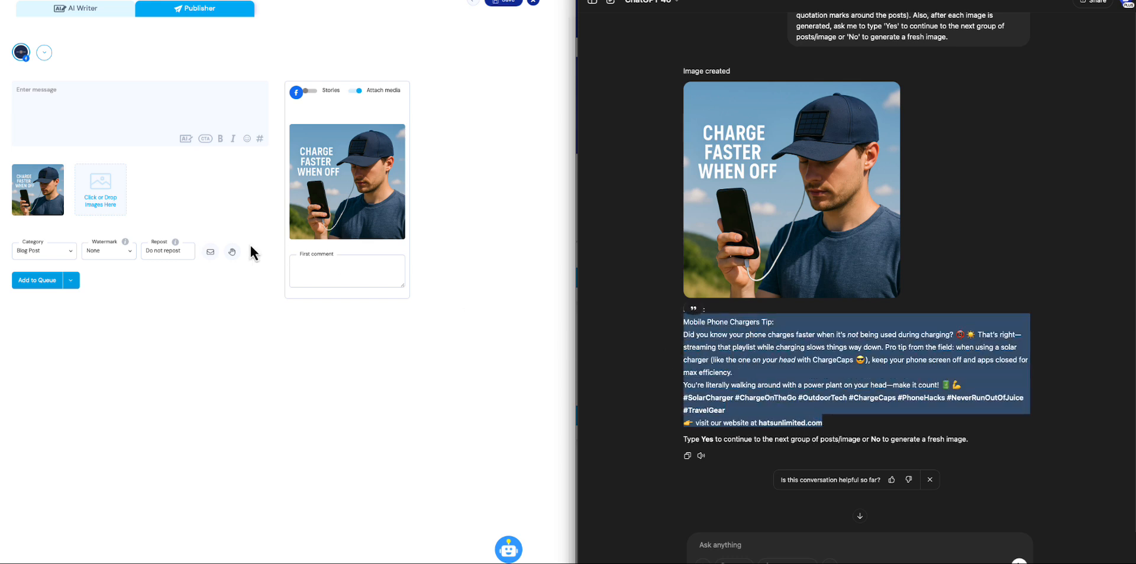
click(60, 109)
click(51, 97)
key(ctrl+v)
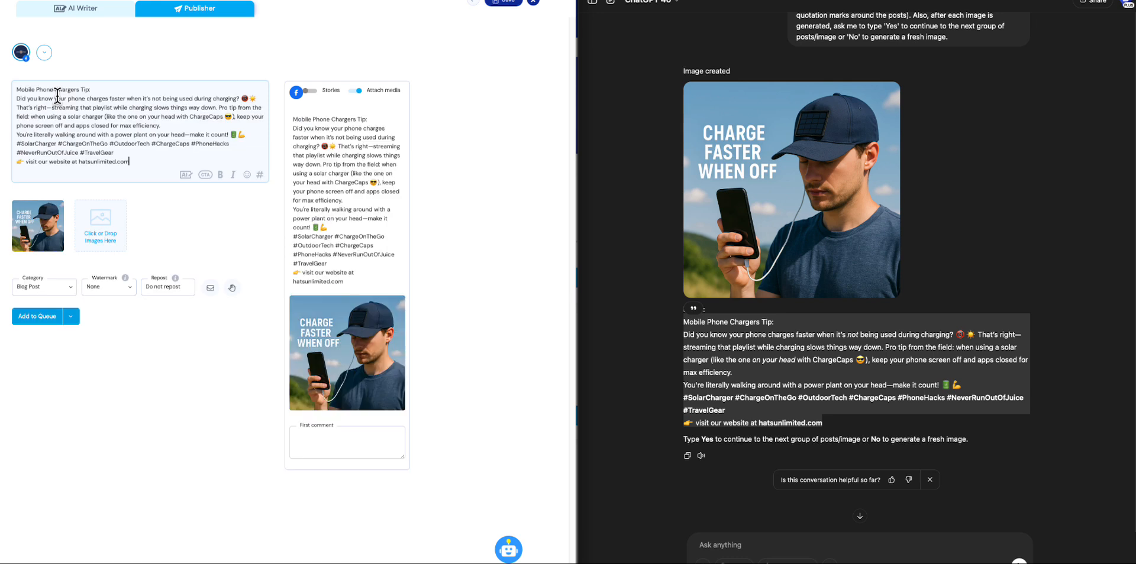
click(199, 403)
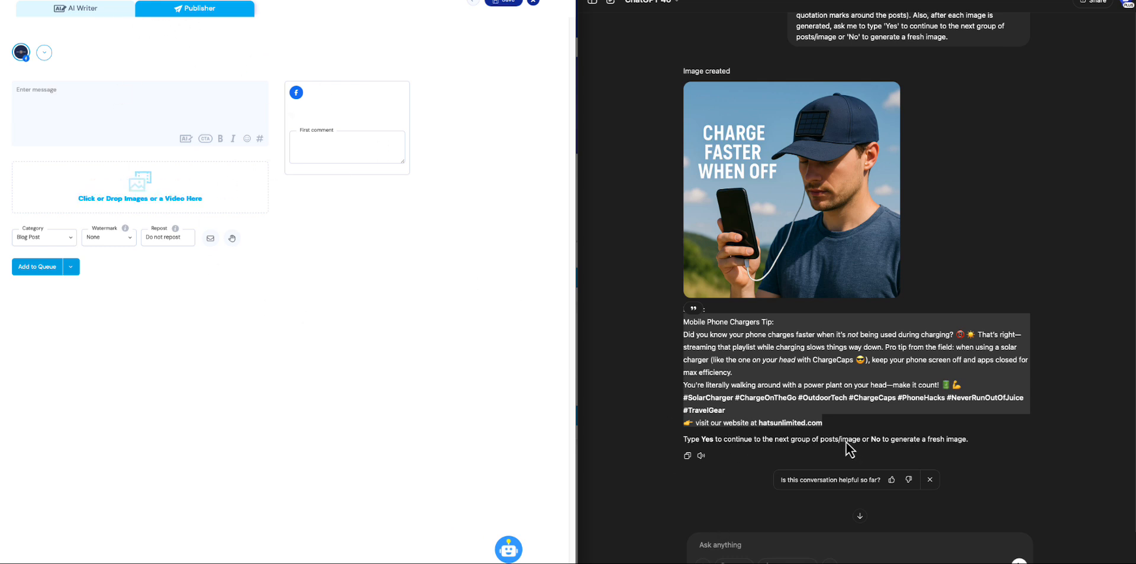
Open the generated cap image in ChatGPT and mark the area over the man's eyes for editing.
click(771, 547)
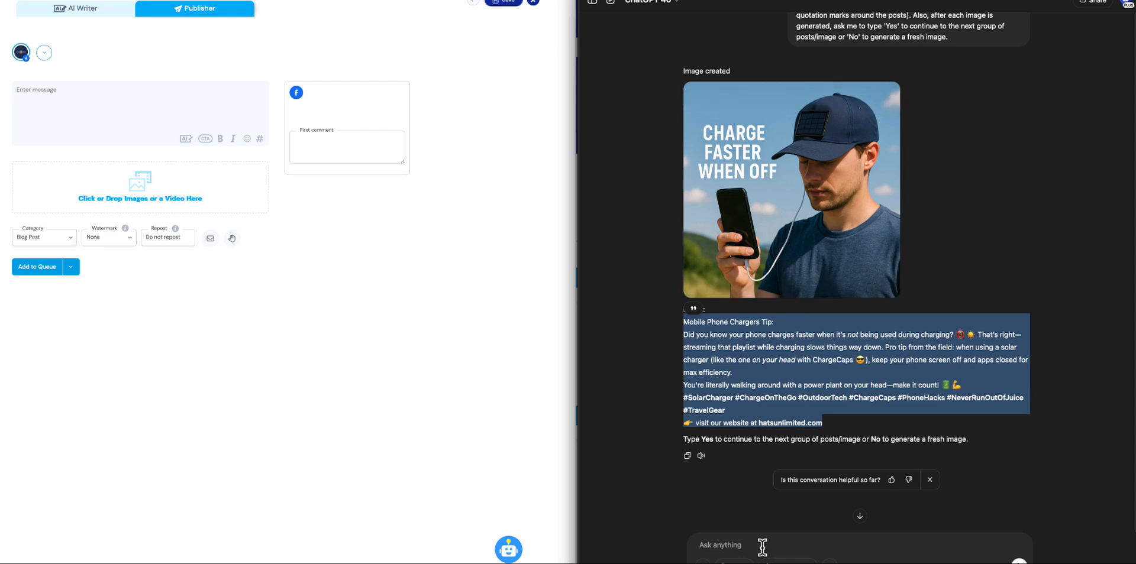
click(791, 216)
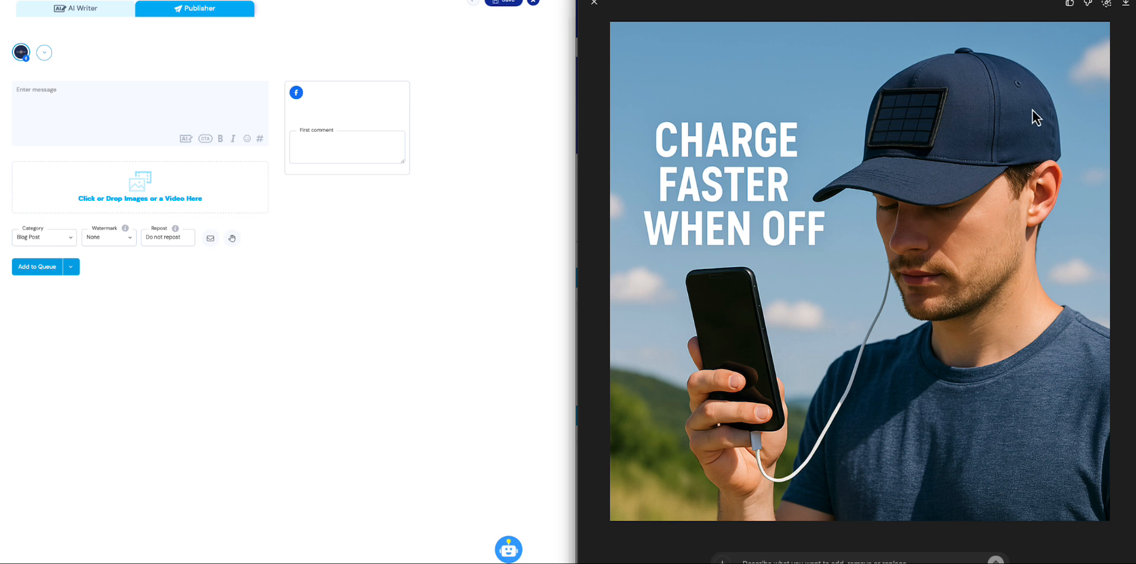
click(1109, 11)
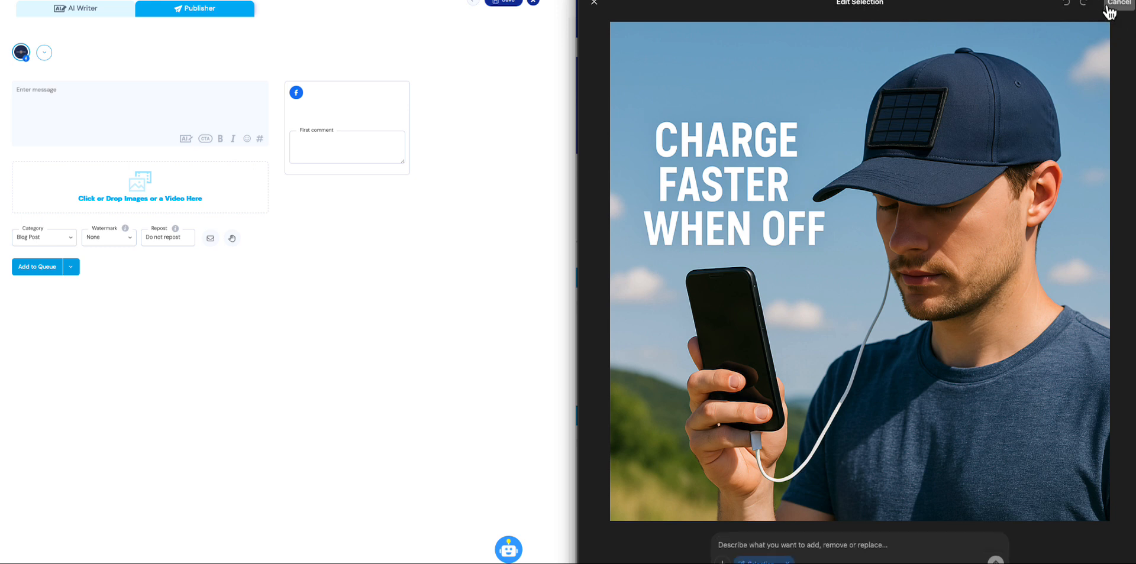
drag(889, 207, 963, 208)
Submit the edit request "Show him with his eyes open" for the selected image area.
click(783, 548)
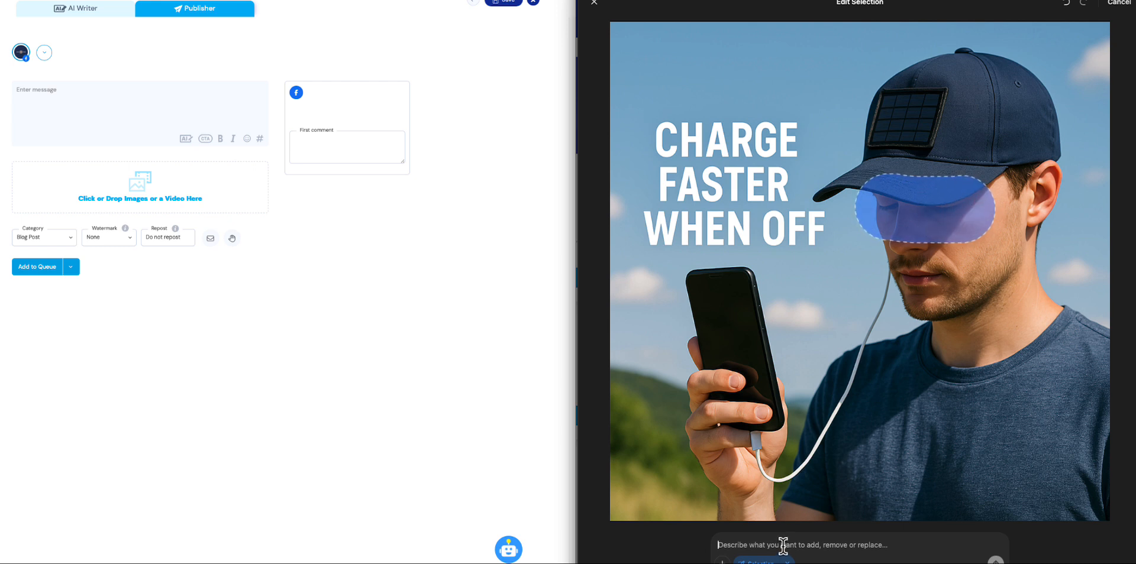
text(Show)
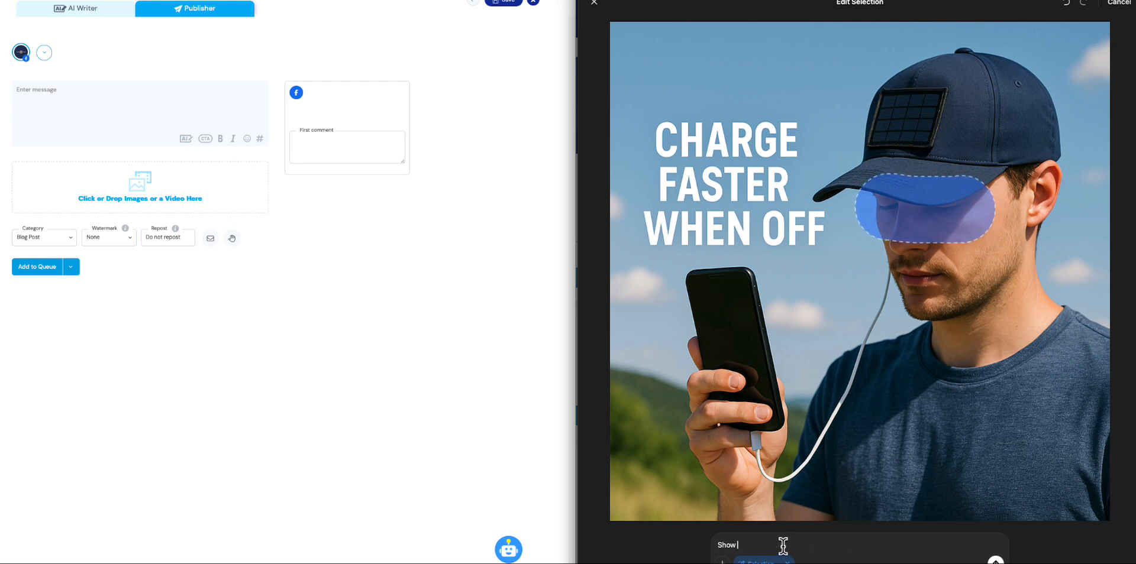
text( him with his eyes open)
click(995, 562)
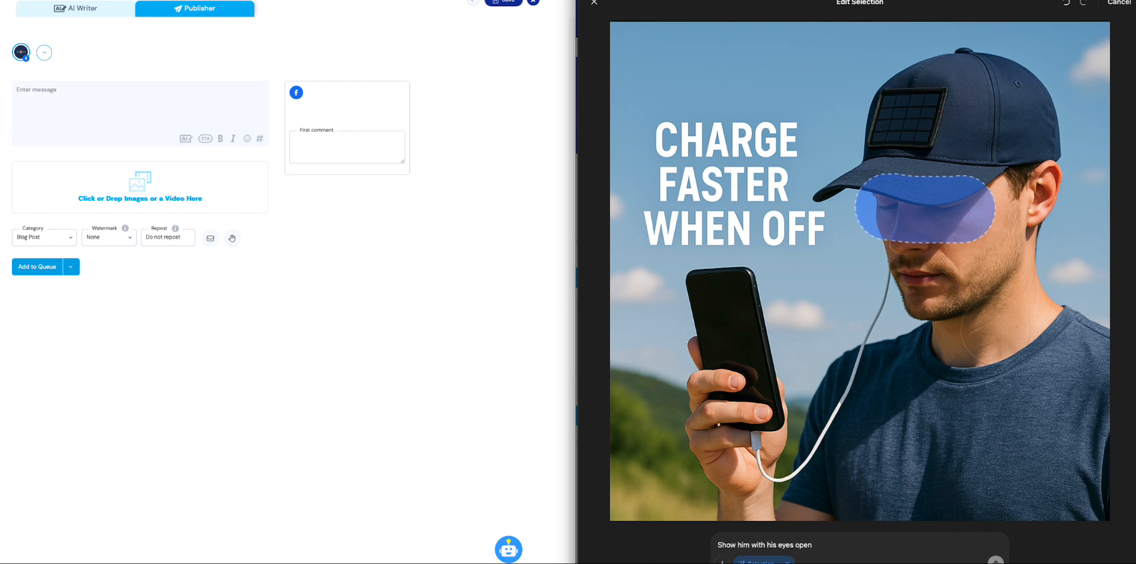